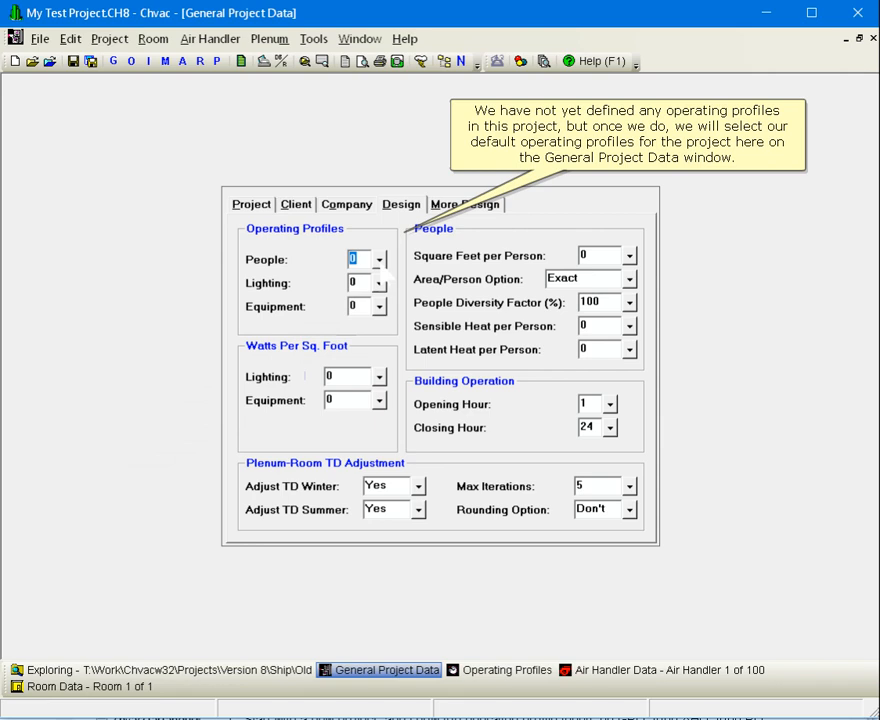
Examine the operating profiles available for the project's default people profile
click(380, 261)
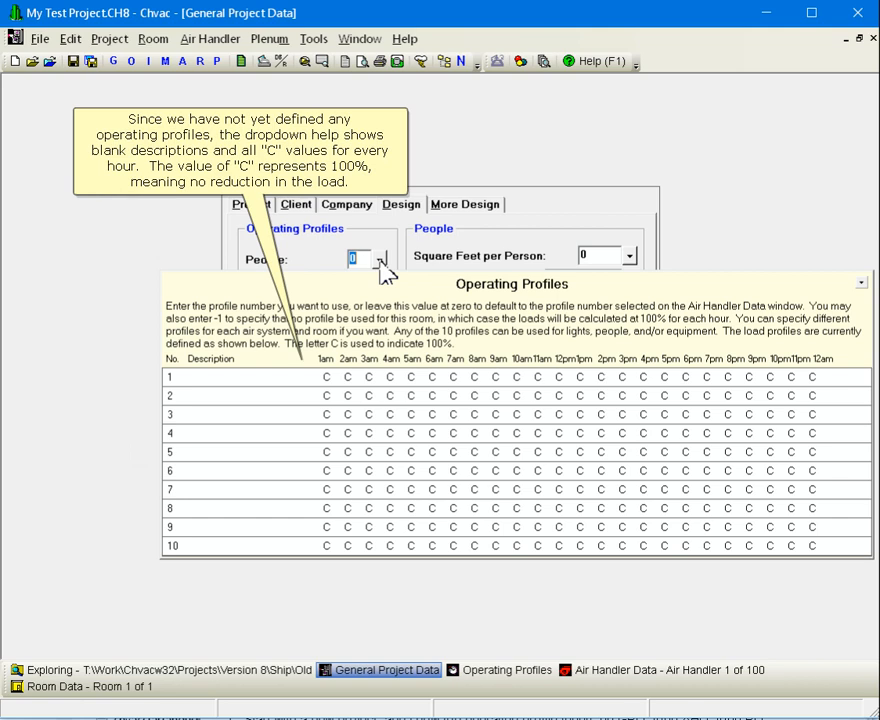
click(380, 260)
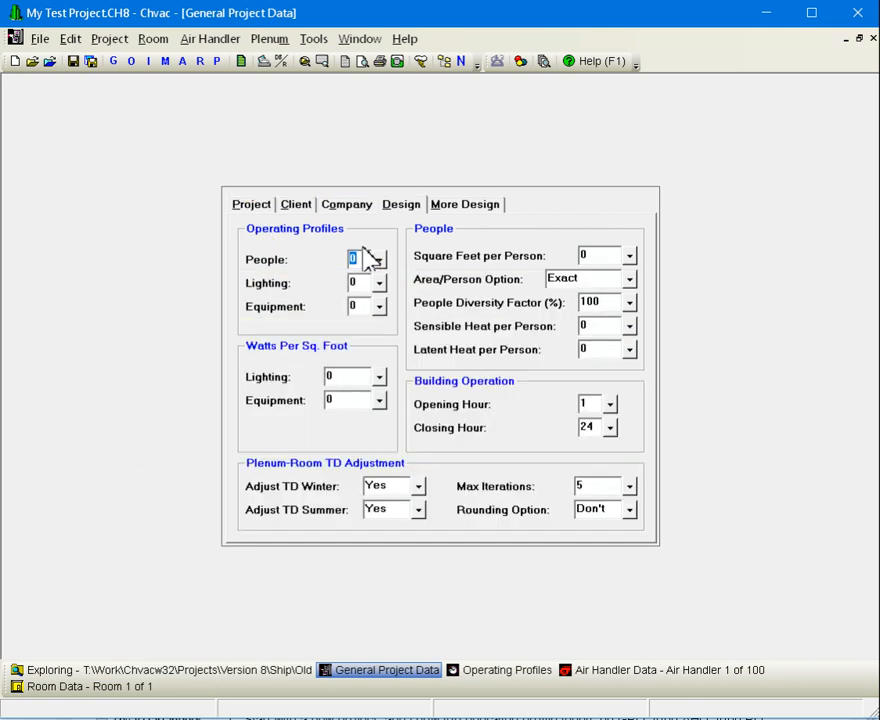
In the operating profiles, name profile 1 "All People" and set its hours from 1am to 6am to 0
click(130, 61)
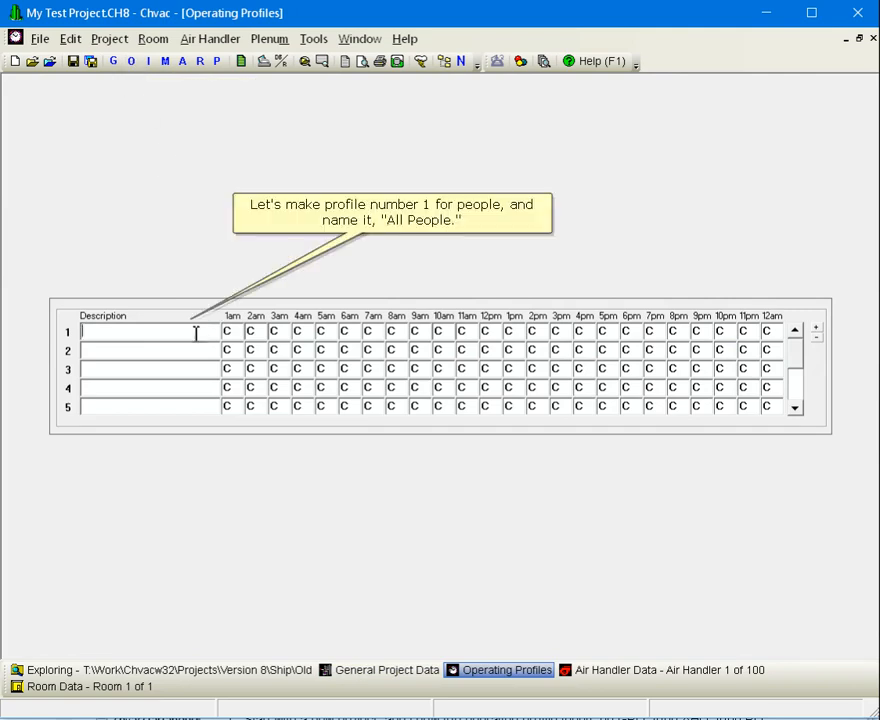
text(All People)
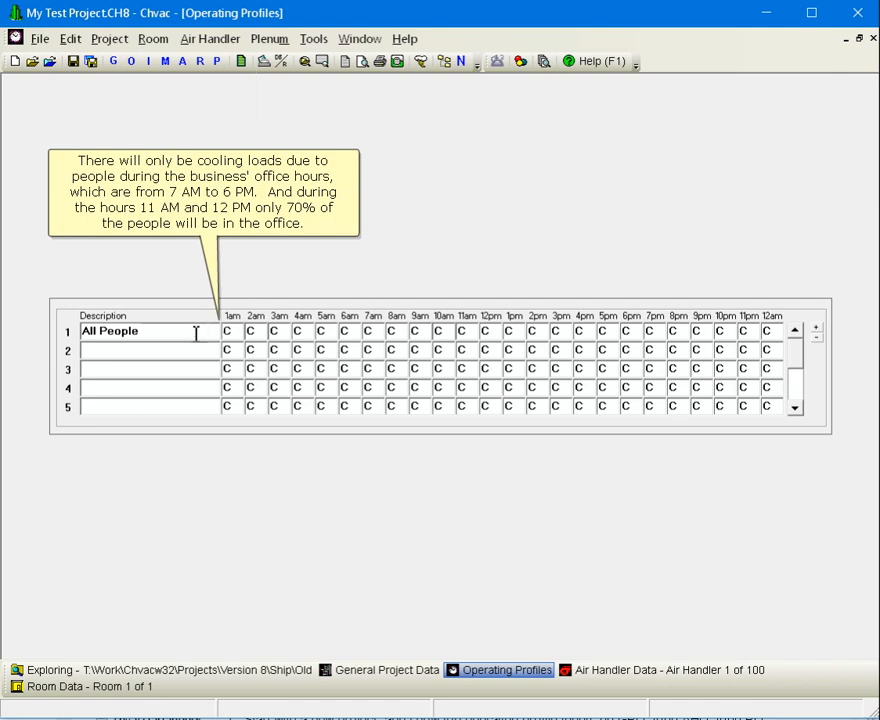
key(Tab)
text(000000)
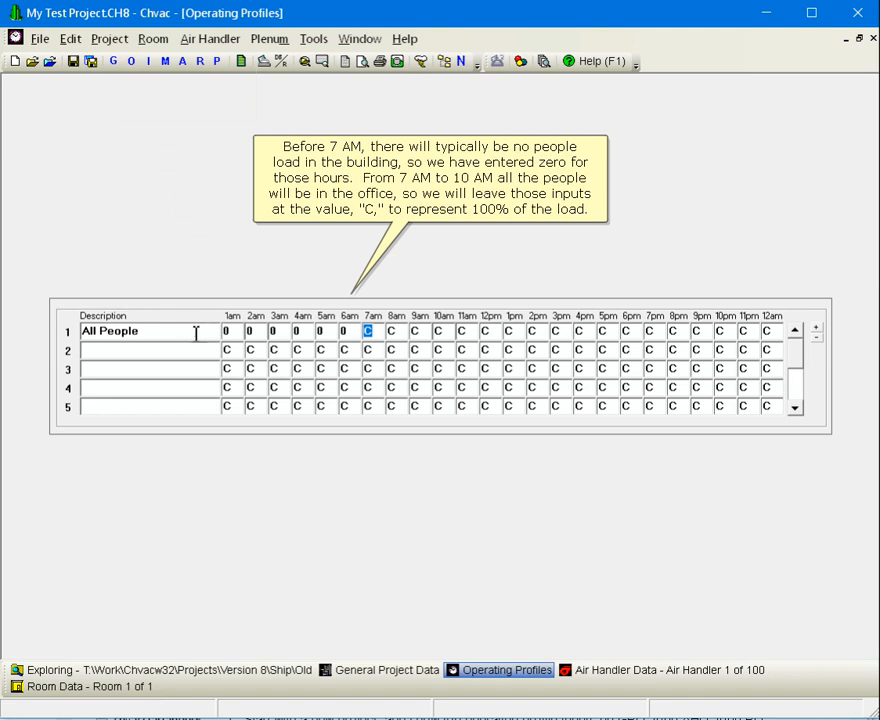
In the All People profile, set 11am and 12pm to 70 and the hours from 7pm to 12am to 0
key(Right)
key(Right)
key(Right)
key(Right)
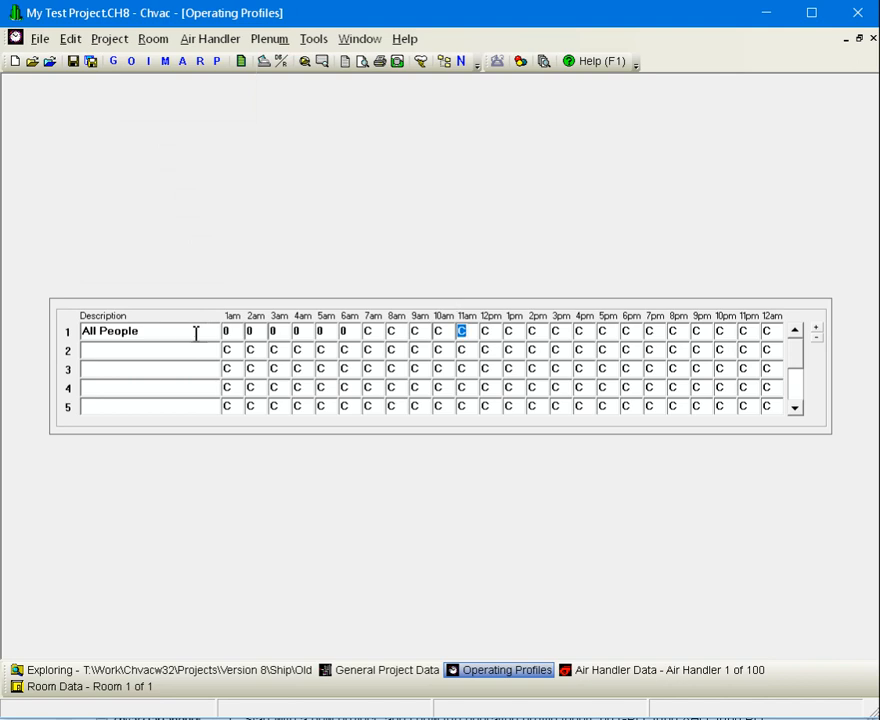
text(70)
key(Tab)
text(70)
key(Tab)
key(Tab)
key(Tab)
key(Tab)
key(Tab)
key(Tab)
key(Tab)
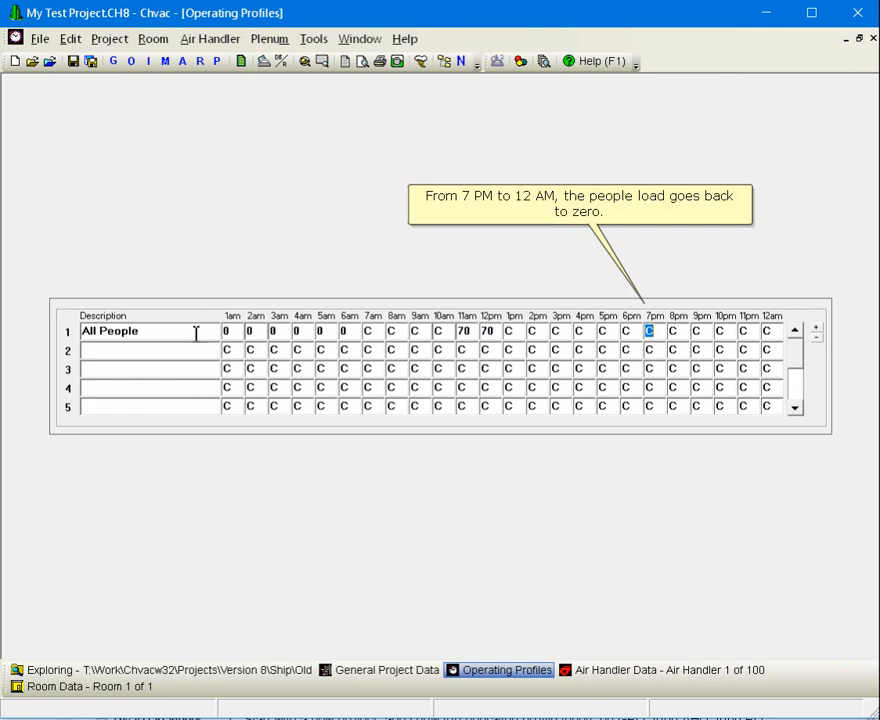
text(0)
key(Tab)
text(0)
key(Tab)
text(0)
key(Tab)
text(0)
key(Tab)
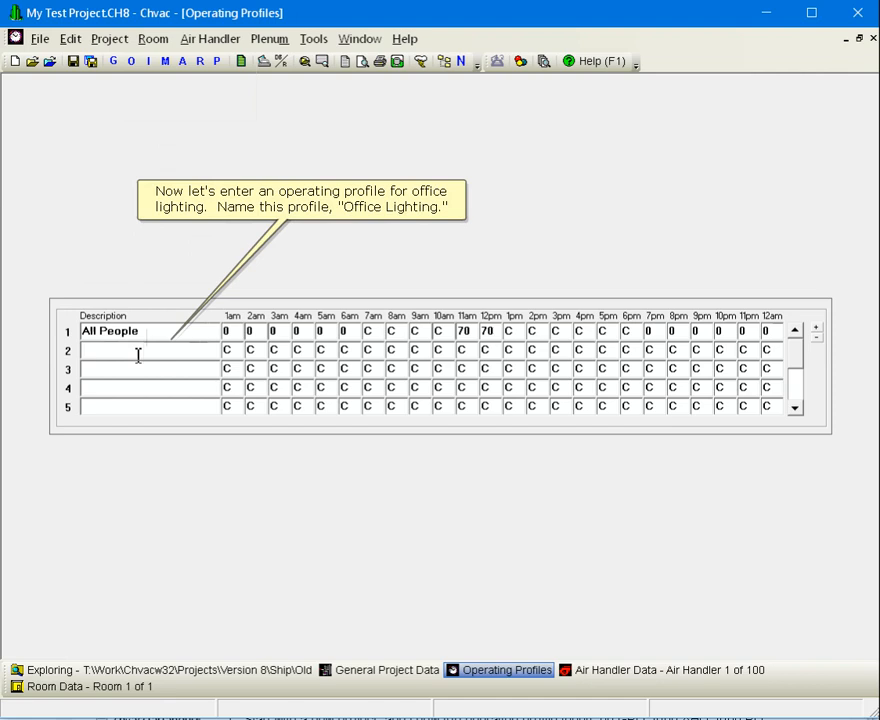
Name profile 2 "Office Lighting" and set its hours from 1am to 6am and from 7pm to 12am to 20
click(138, 355)
text(Office Lighting)
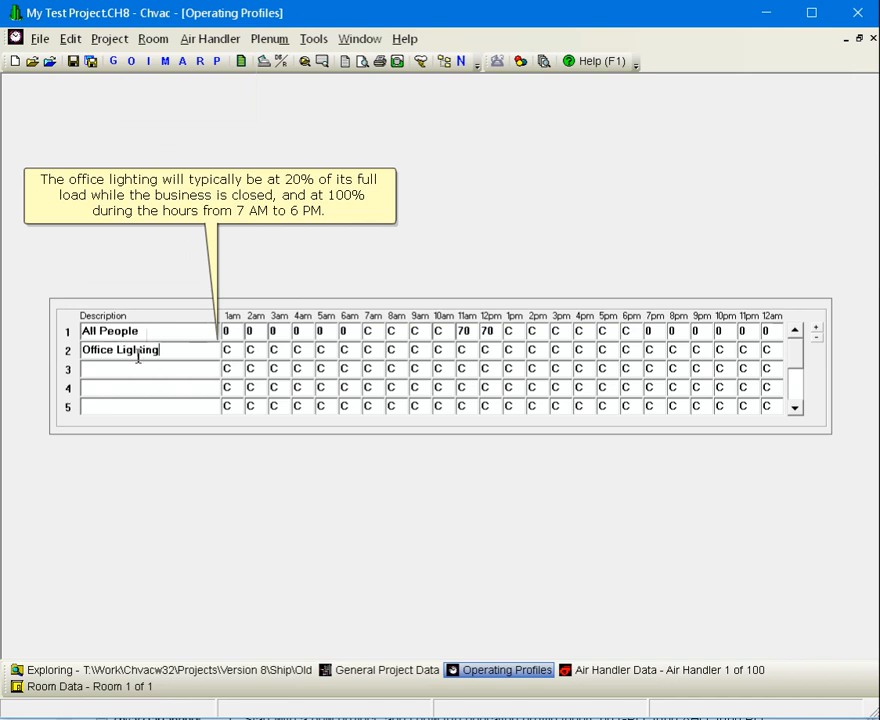
key(Tab)
text(20)
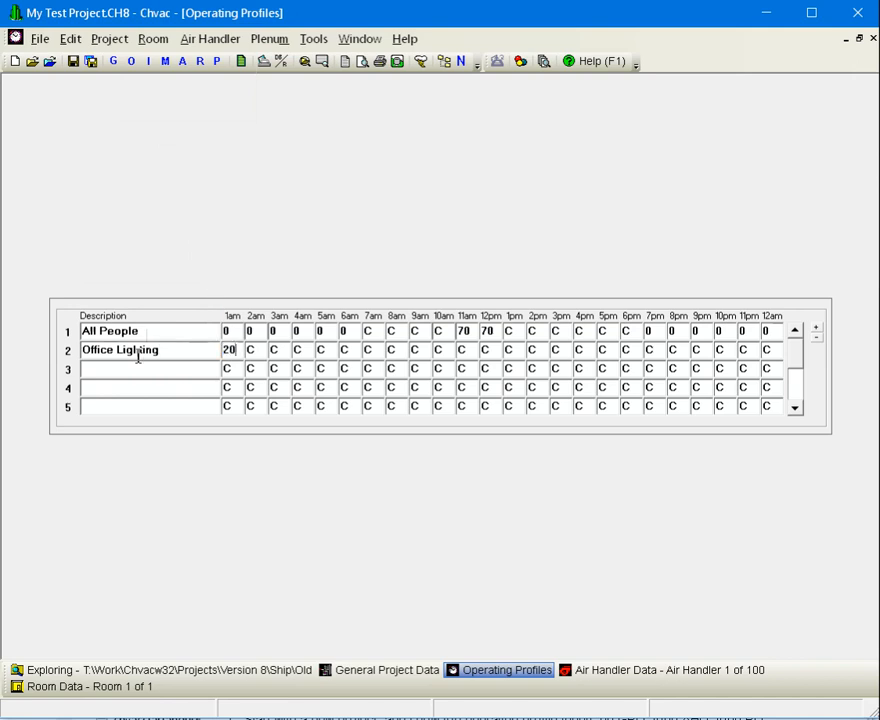
key(Tab)
text(20)
key(Tab)
text(20)
key(Tab)
text(20)
key(Tab)
text(20)
key(Tab)
text(20)
key(Tab)
text(20)
key(Tab)
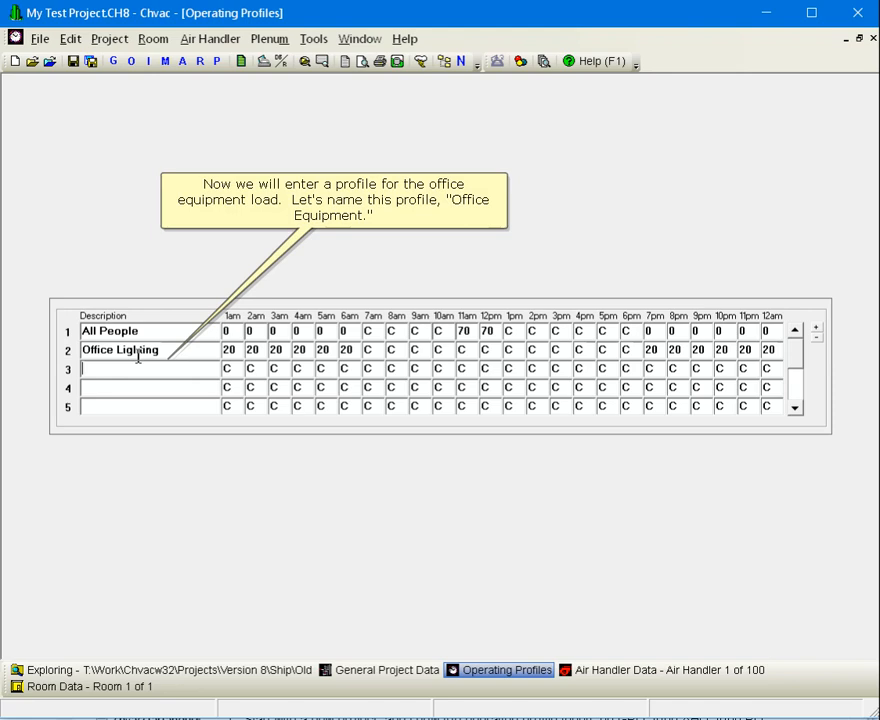
Name profile 3 "Office Equipment" and set its hours from 1am to 6am and from 7pm to 12am to 30
text(Office Equipment)
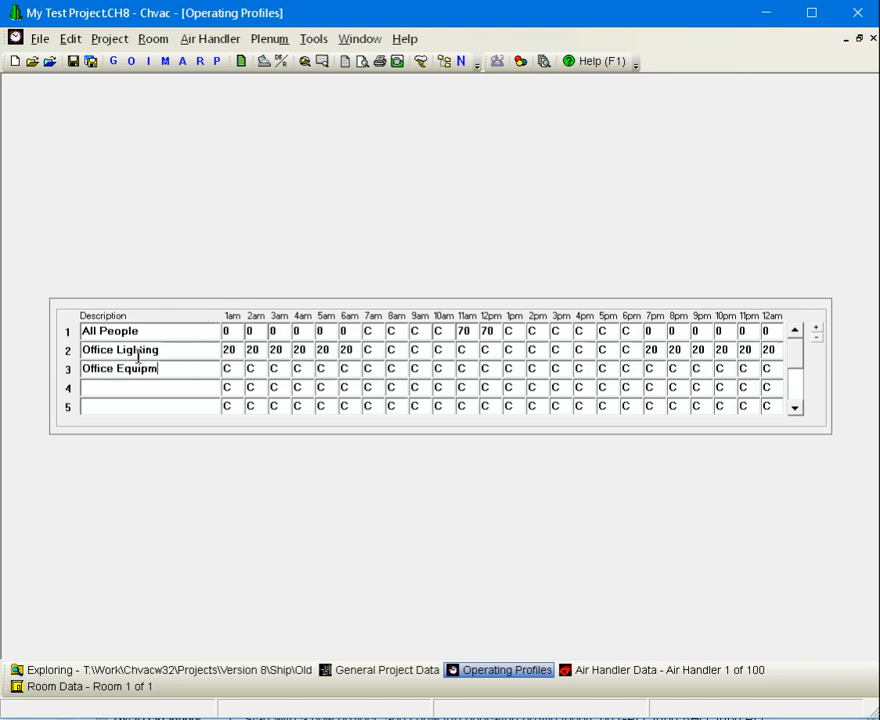
key(Tab)
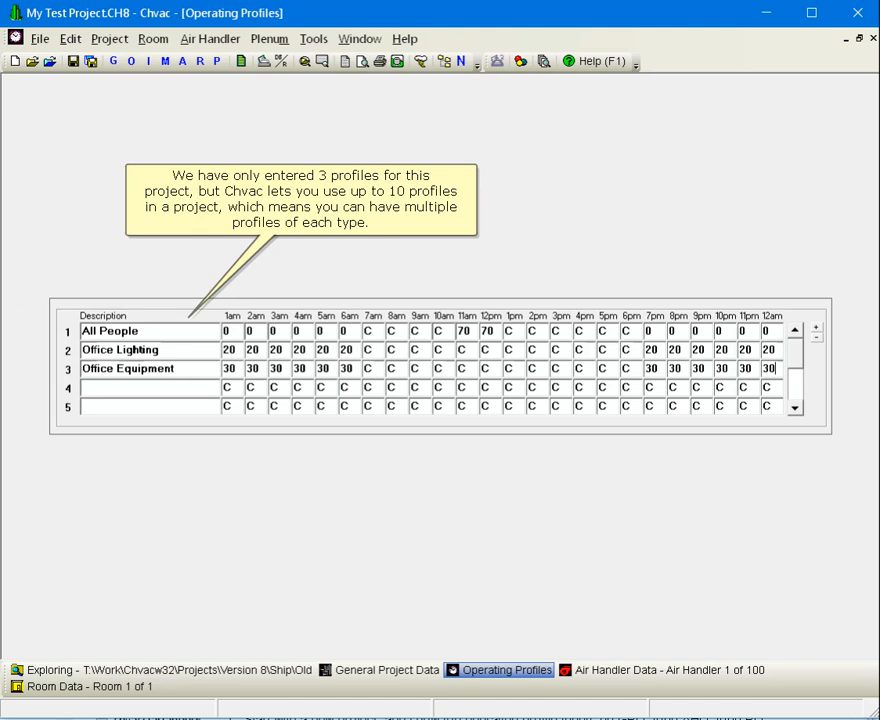
In the general project data, assign All People, Office Lighting and Office Equipment as the default people, lighting and equipment profiles
click(114, 61)
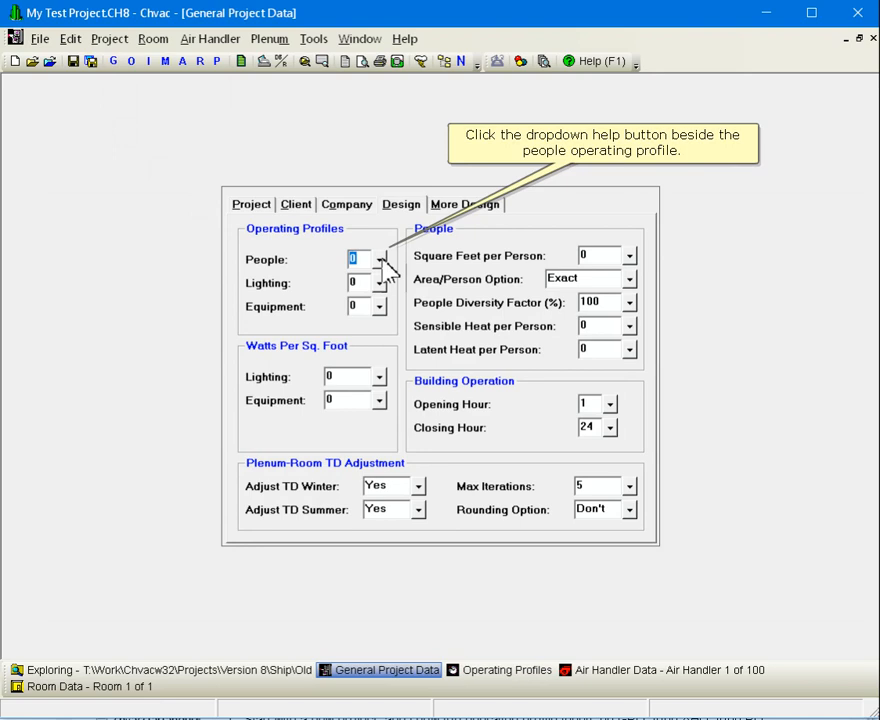
click(381, 259)
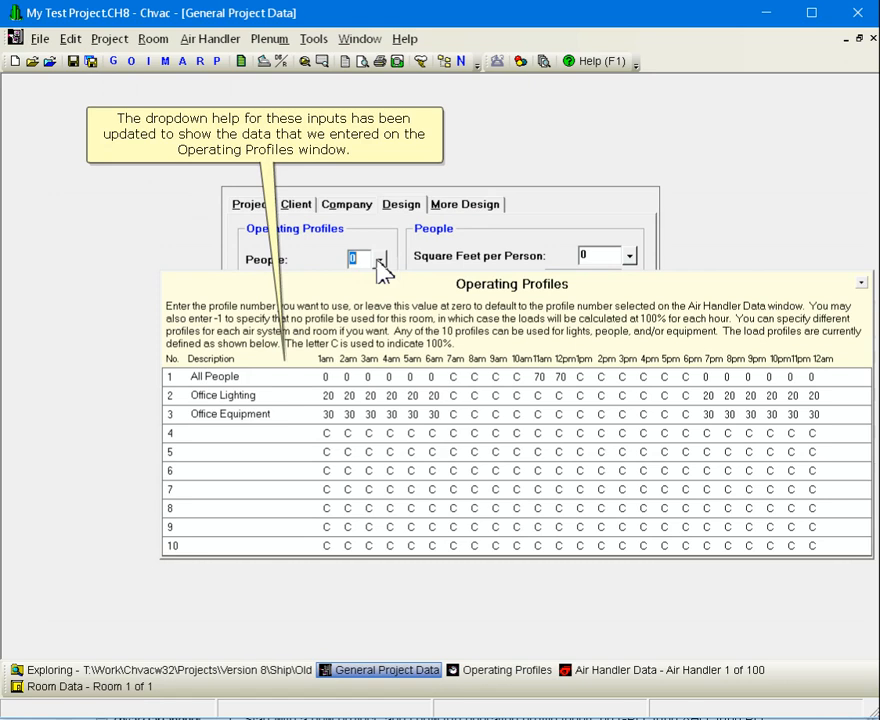
click(286, 382)
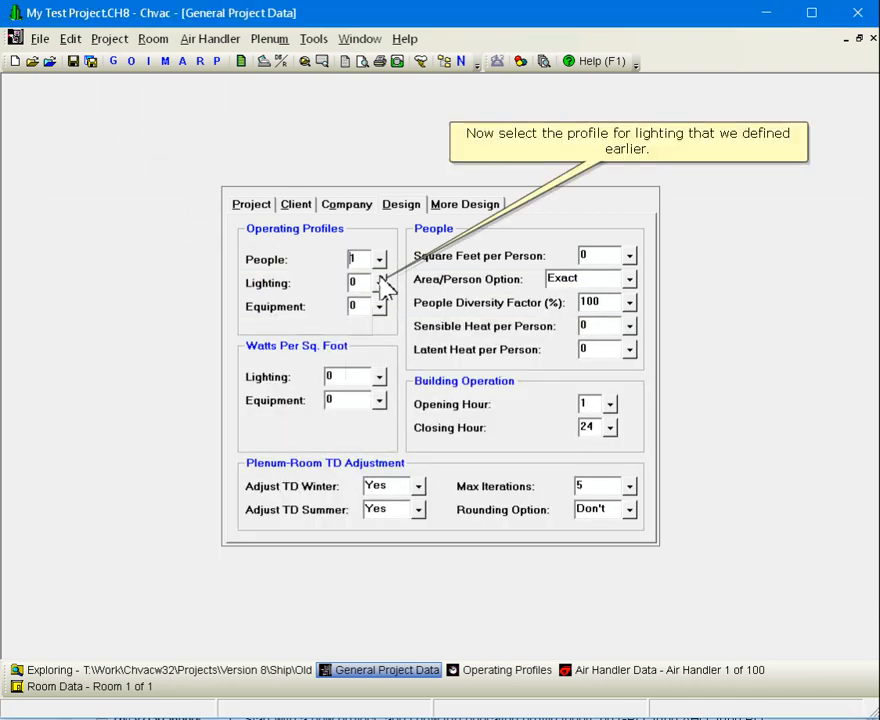
click(381, 284)
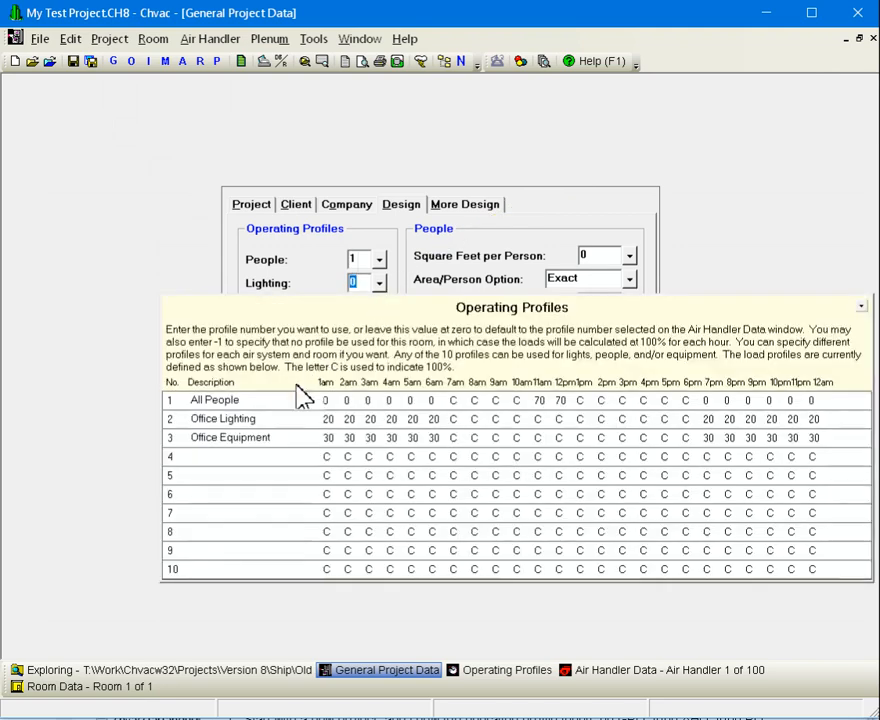
click(262, 420)
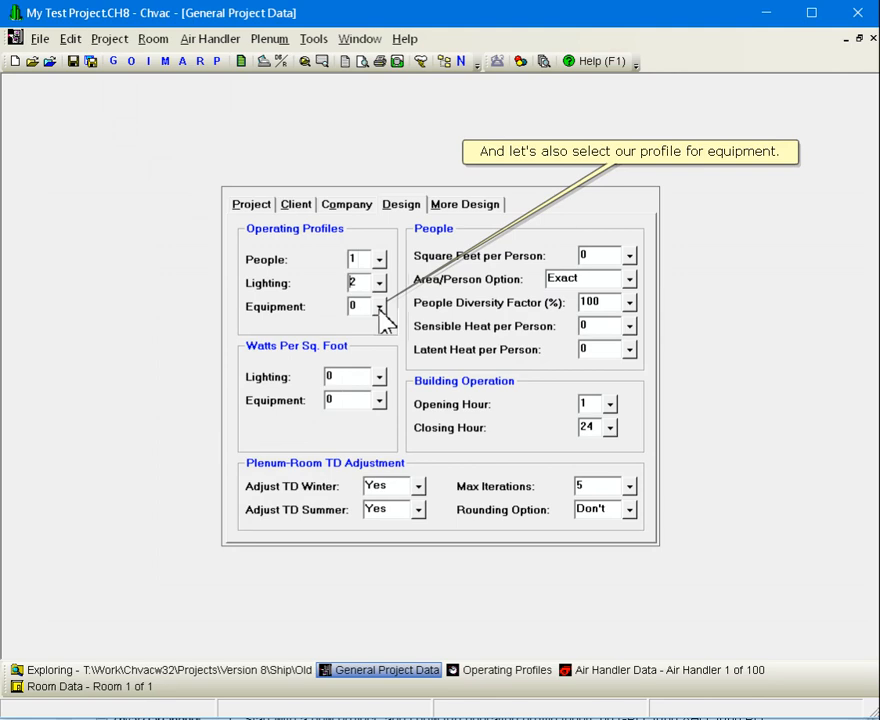
click(381, 307)
click(275, 457)
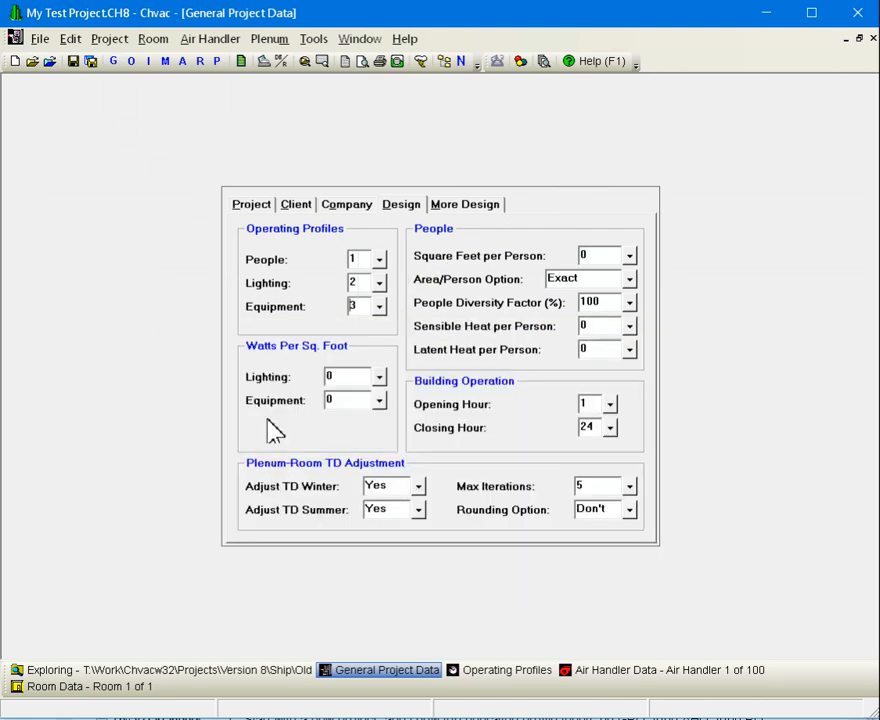
Review the people, lighting and equipment profile inputs in the air handler data and in the main data of room 1
click(183, 62)
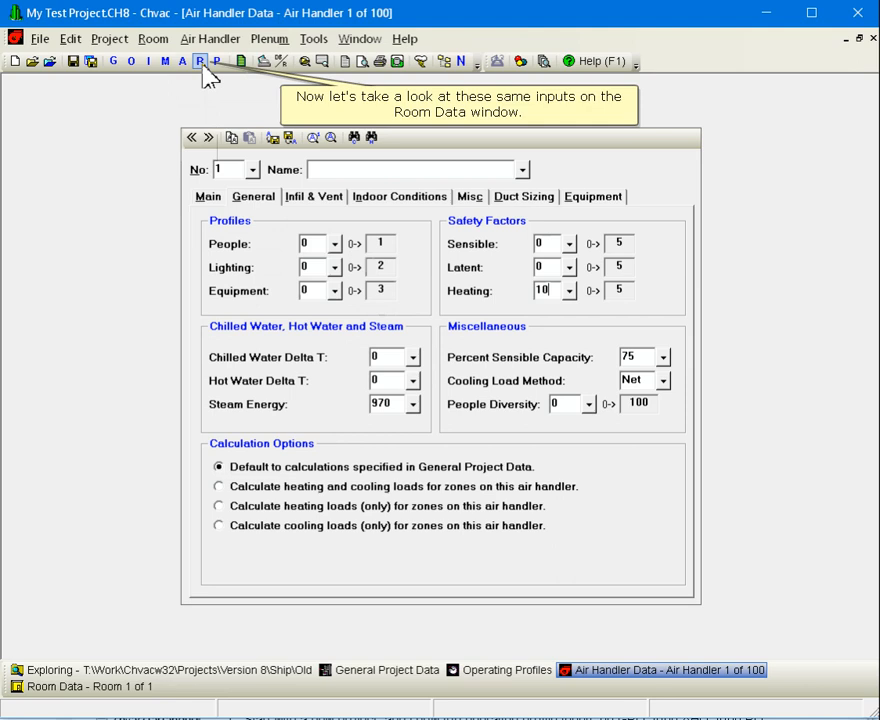
click(200, 62)
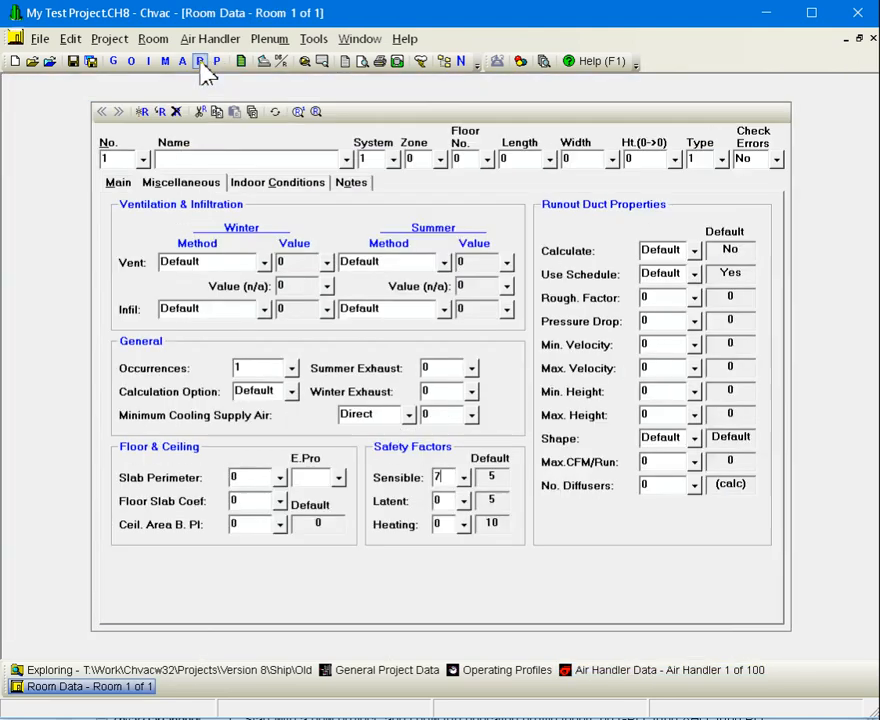
click(118, 184)
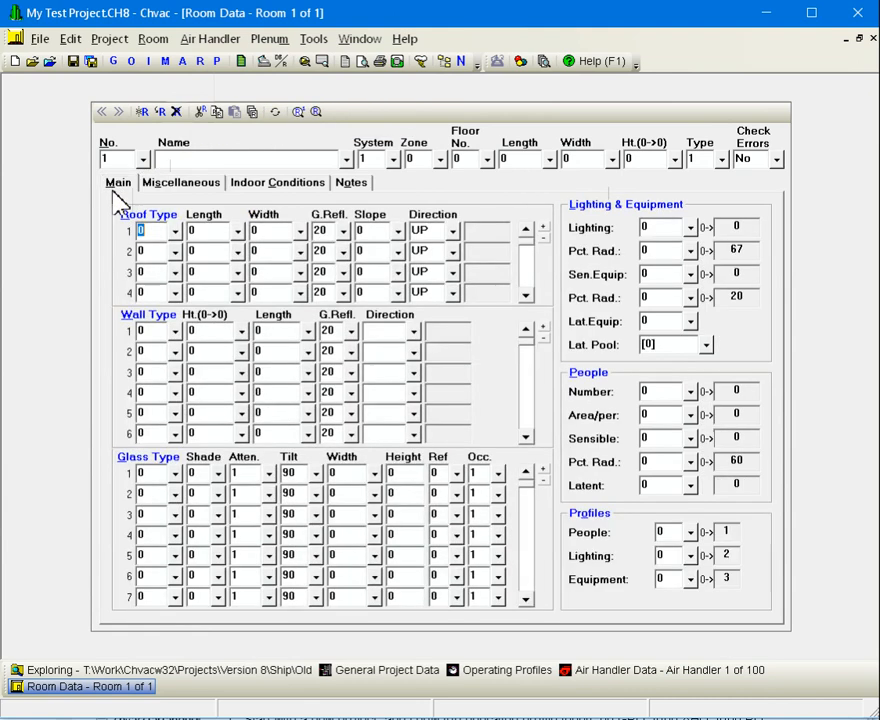